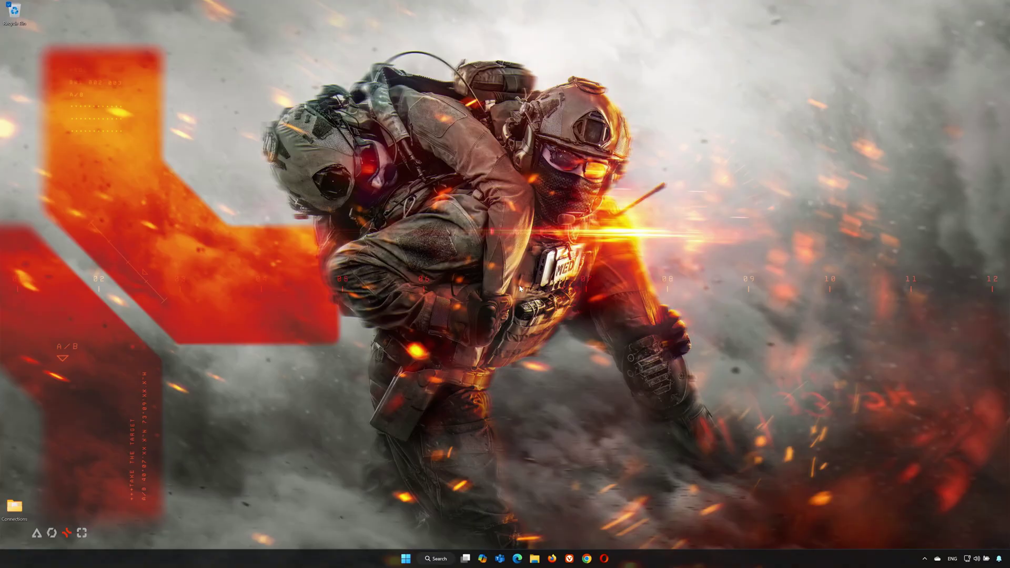
Find and open Device Manager through the Windows search.
click(406, 558)
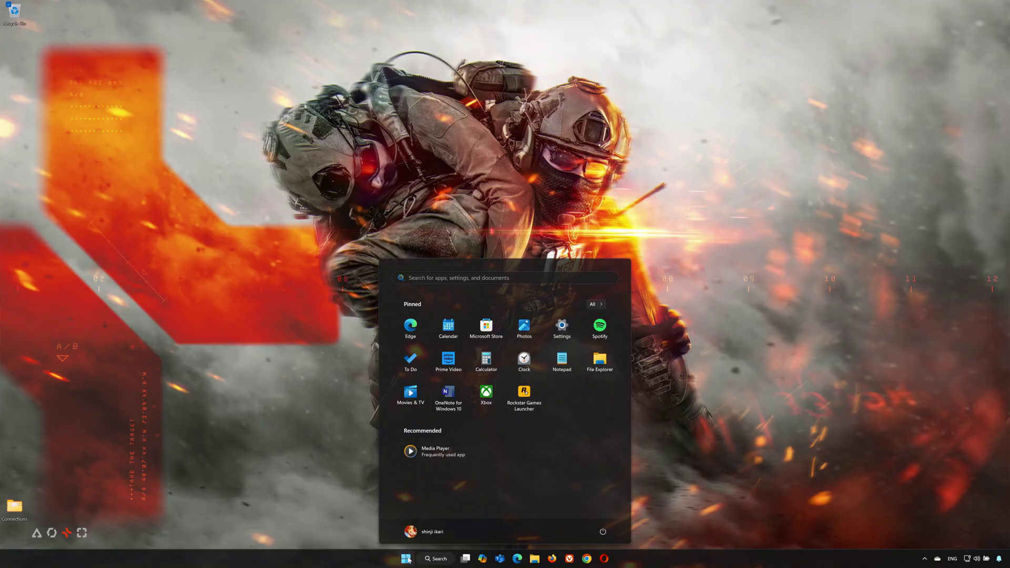
text(device manager)
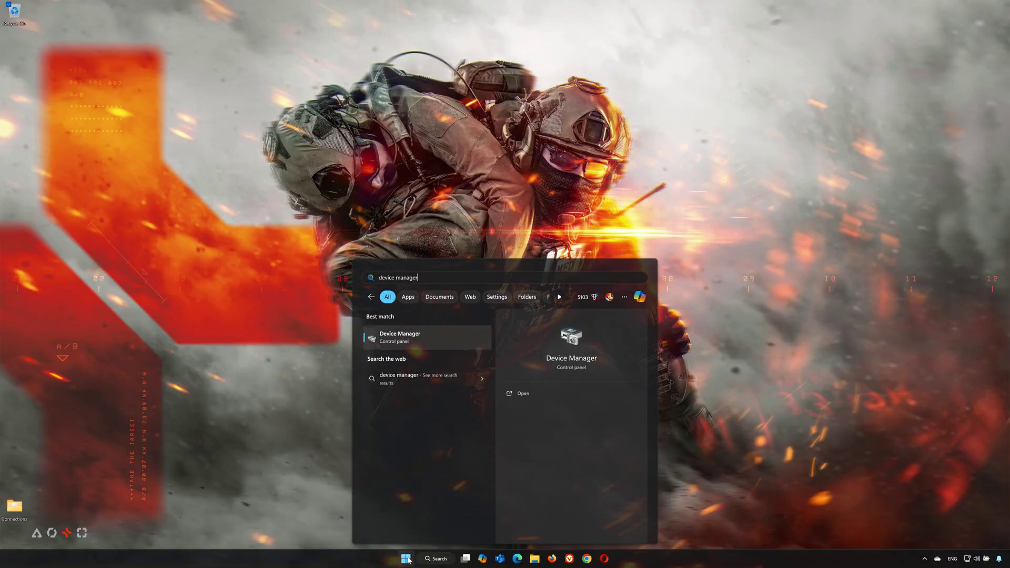
click(433, 335)
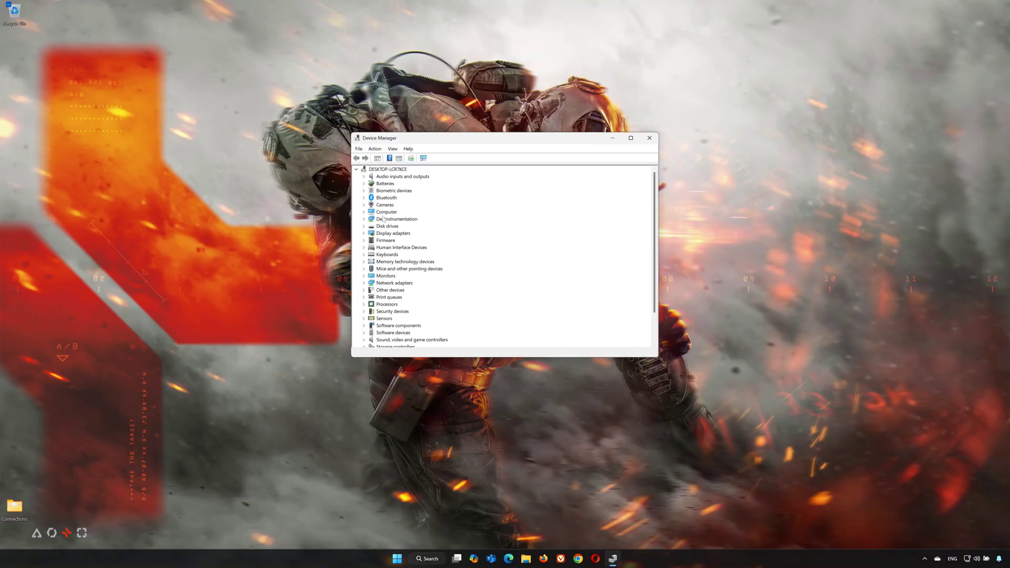
Run an automatic driver search for the NVIDIA GeForce RTX 2060 with Max-Q Design.
click(362, 233)
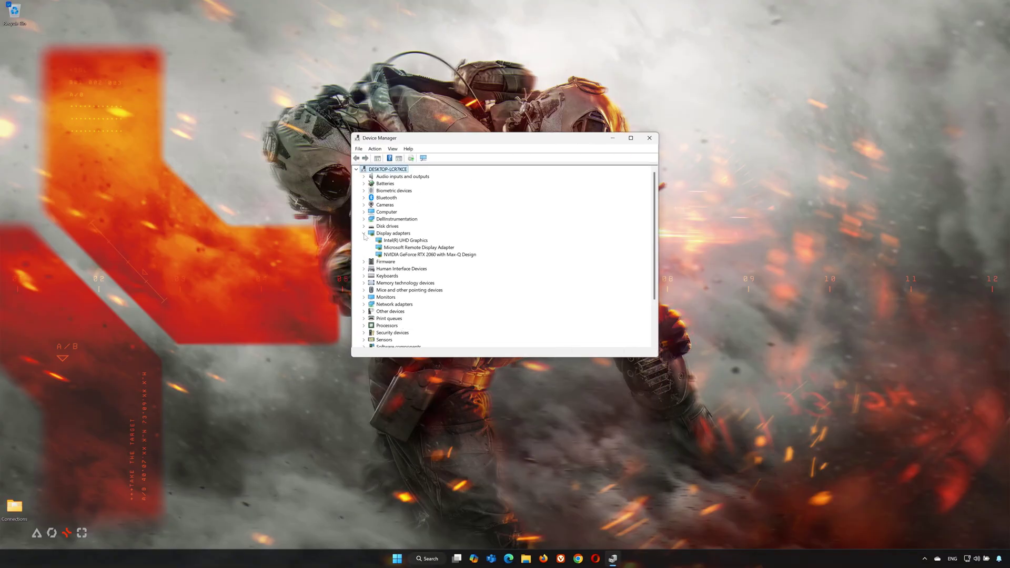
click(408, 255)
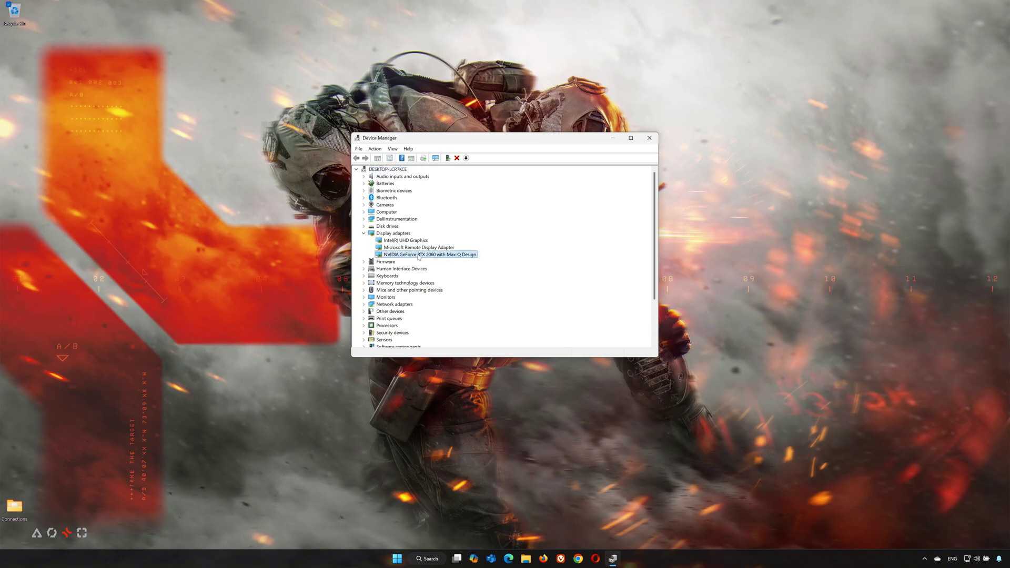
right_click(425, 256)
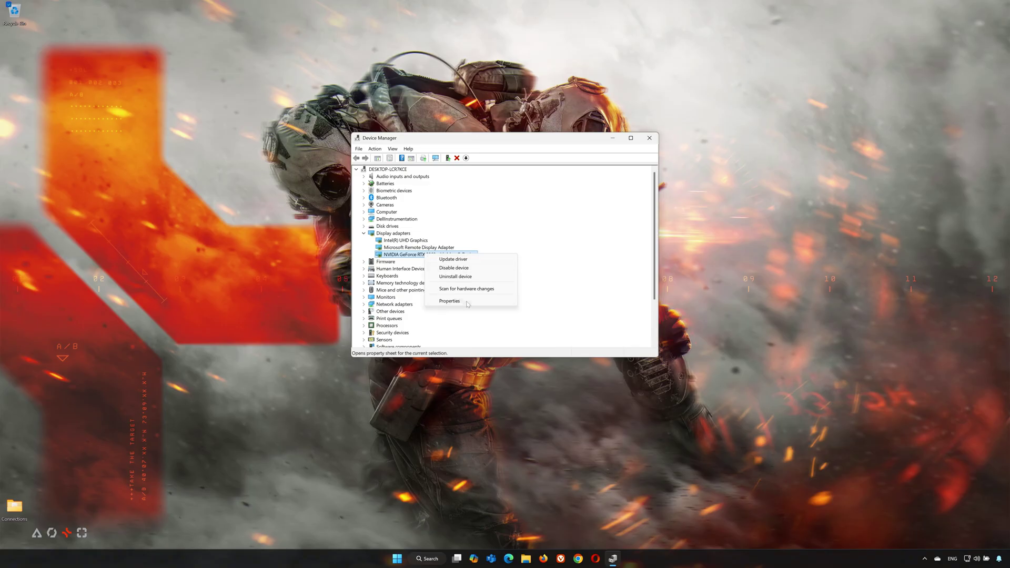
click(451, 301)
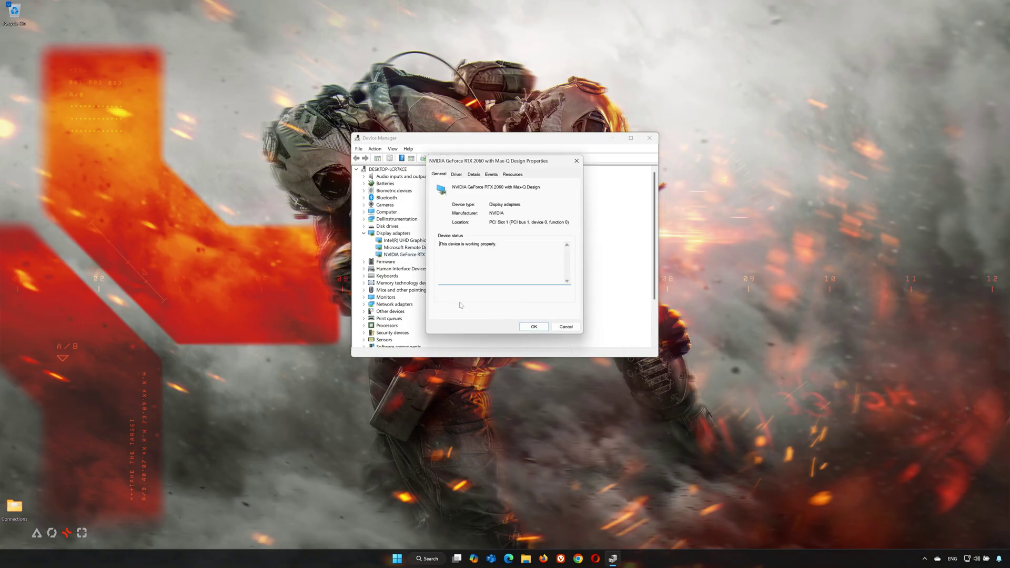
click(456, 175)
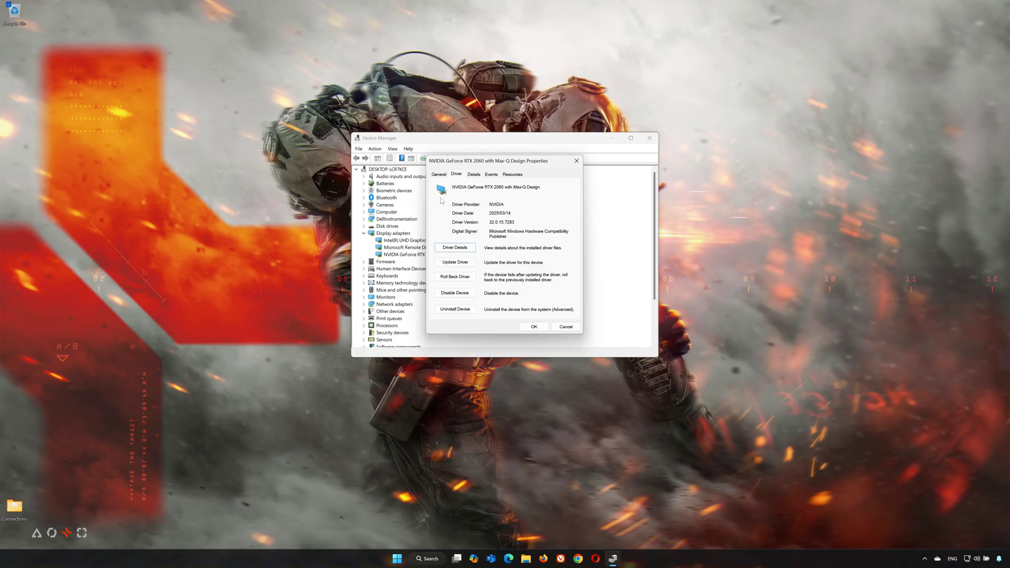
key(Tab)
click(466, 262)
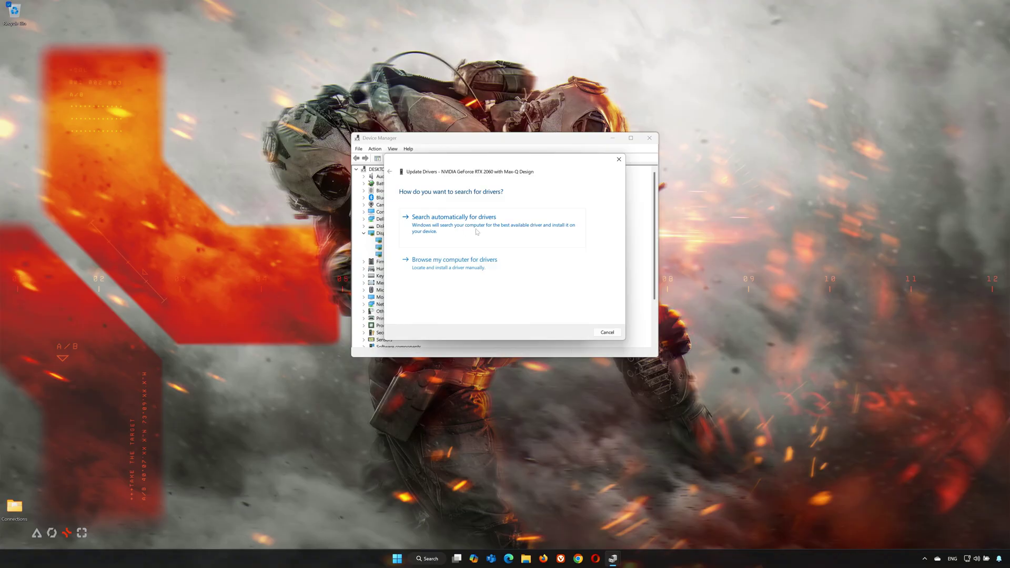
click(474, 232)
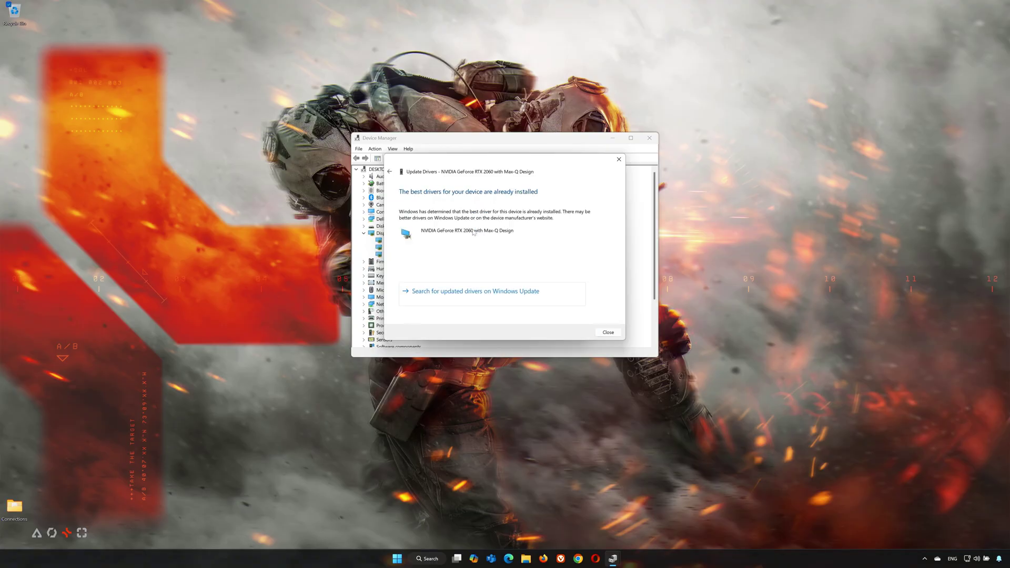
Search Windows Update for newer drivers and start a Check for updates.
click(474, 292)
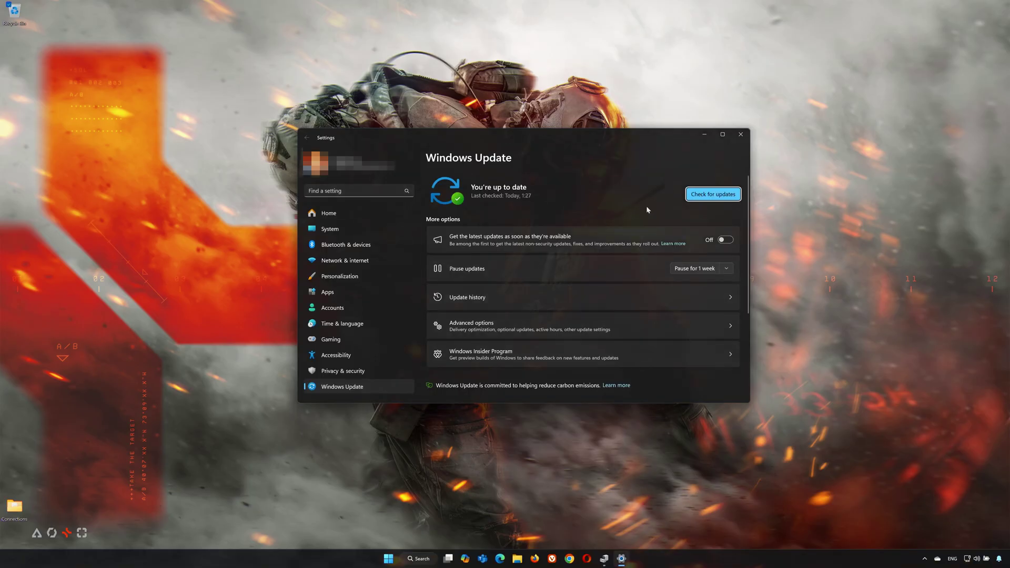
click(721, 196)
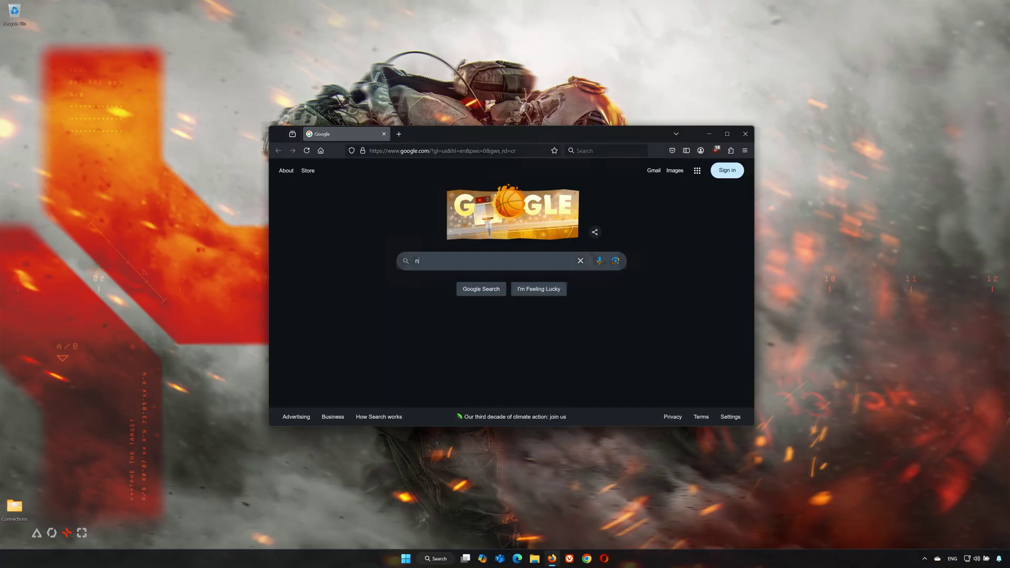
Google 'nvidia app download' and download the NVIDIA App installer from NVIDIA's page.
text(nvidia app download)
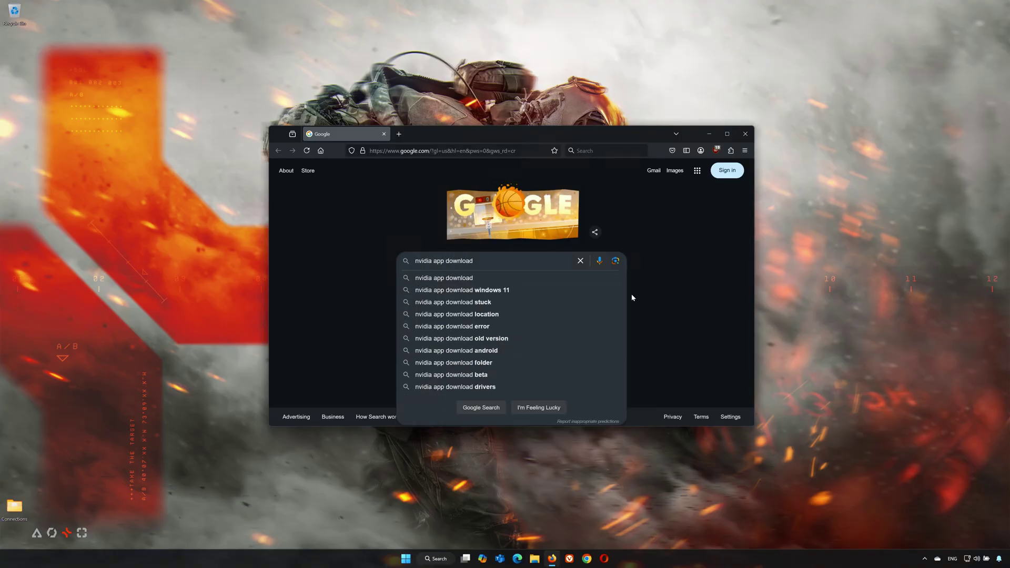
key(Return)
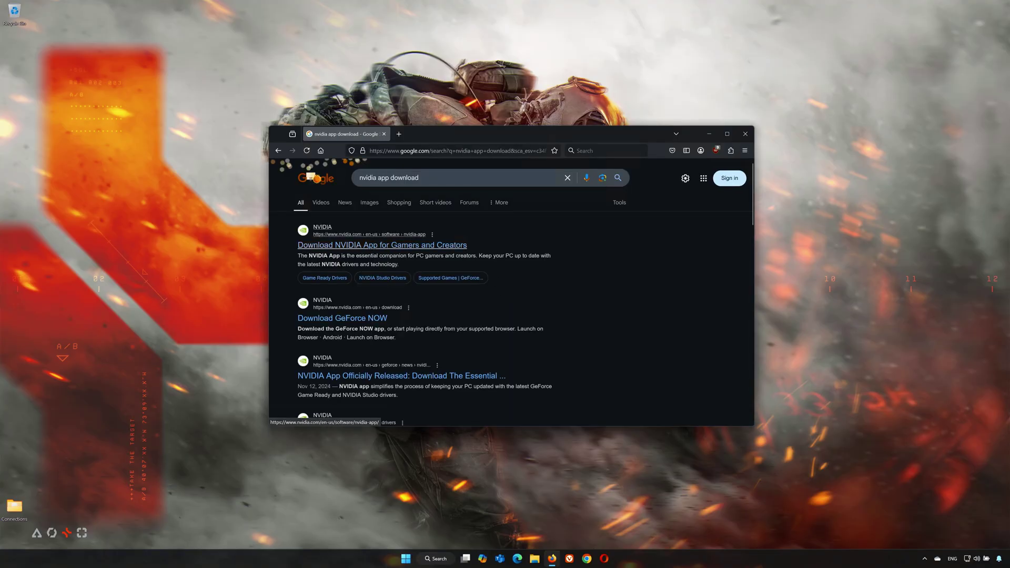
click(380, 250)
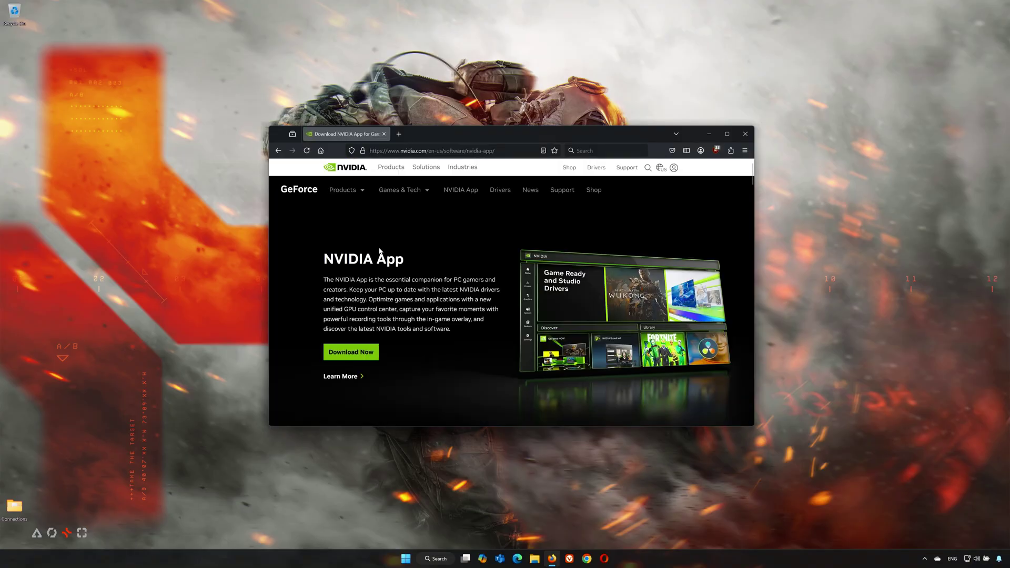
click(356, 352)
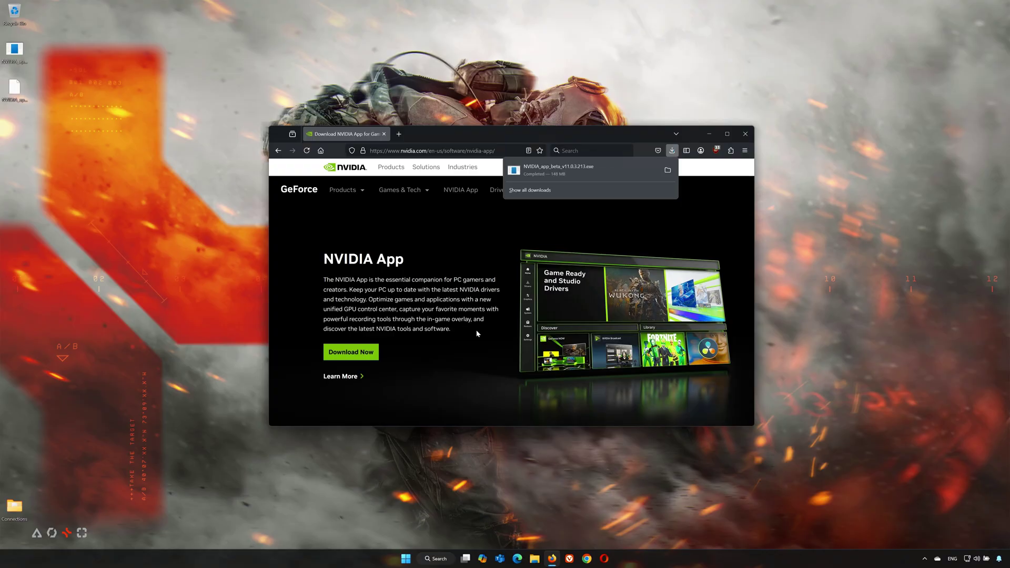
Close Firefox and launch the downloaded NVIDIA App installer with admin approval.
click(745, 134)
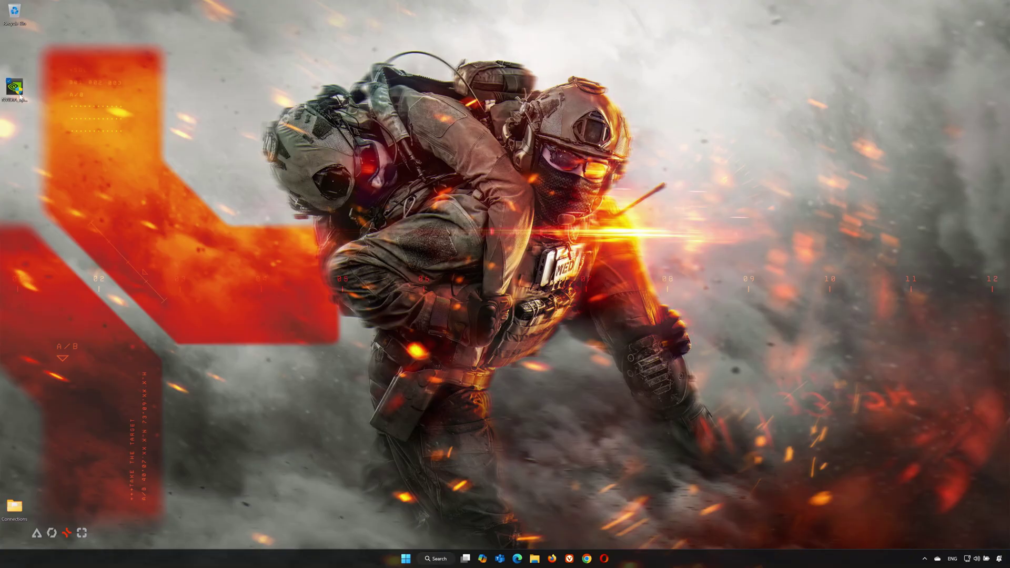
click(14, 88)
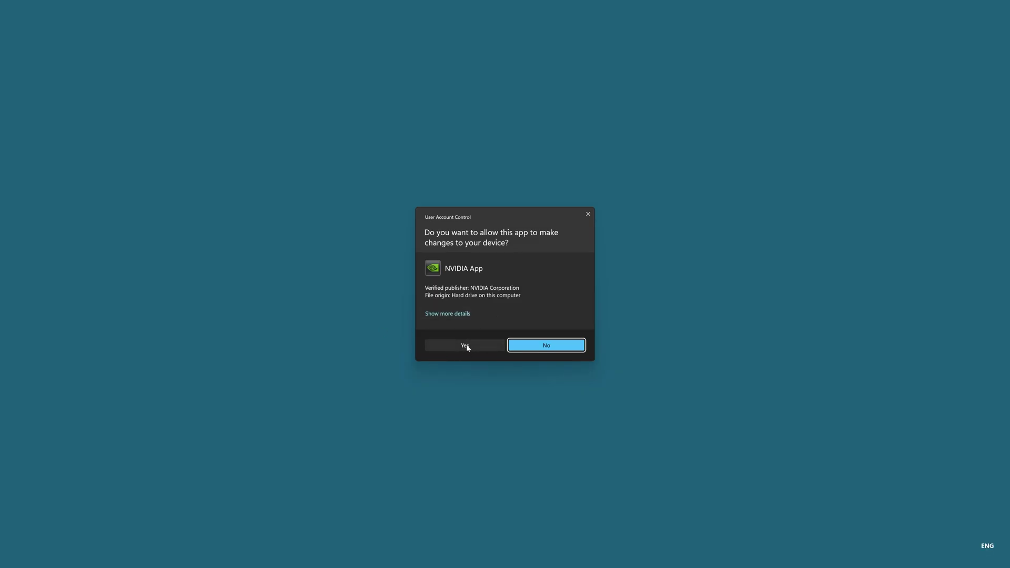
click(465, 345)
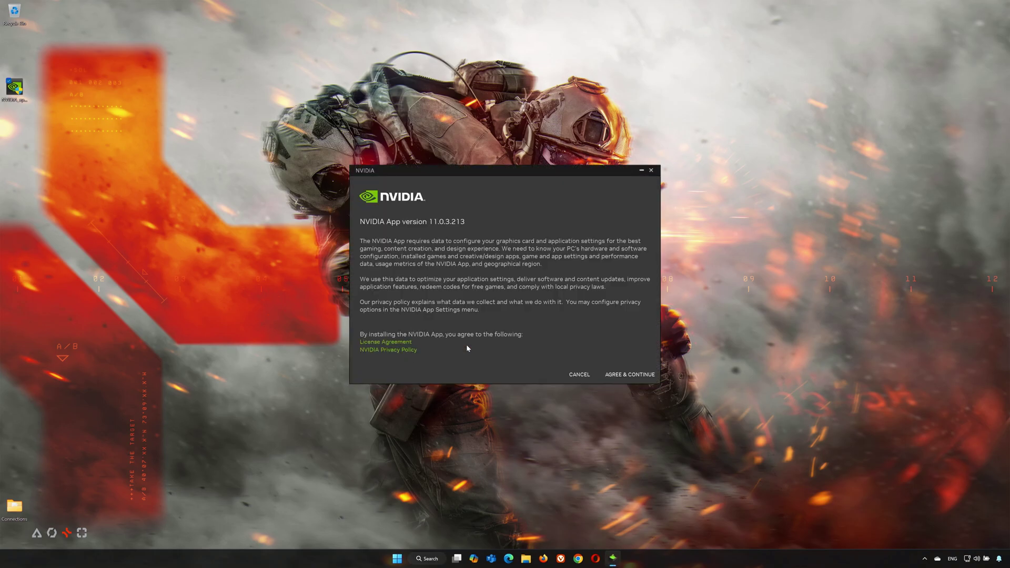
Install NVIDIA App, then refresh its Drivers page and download Game Ready Driver 572.83.
click(627, 375)
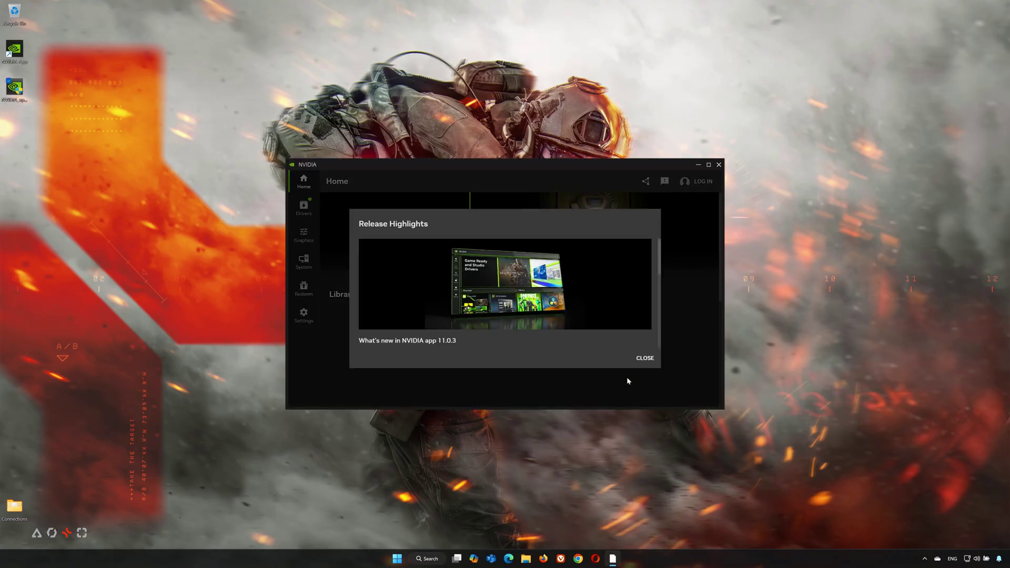
click(644, 359)
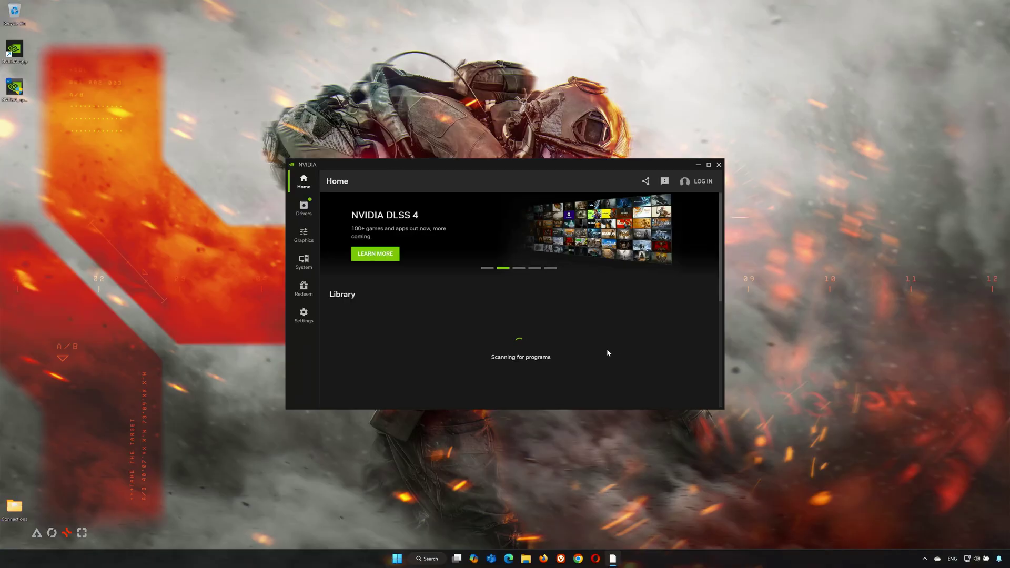
click(304, 211)
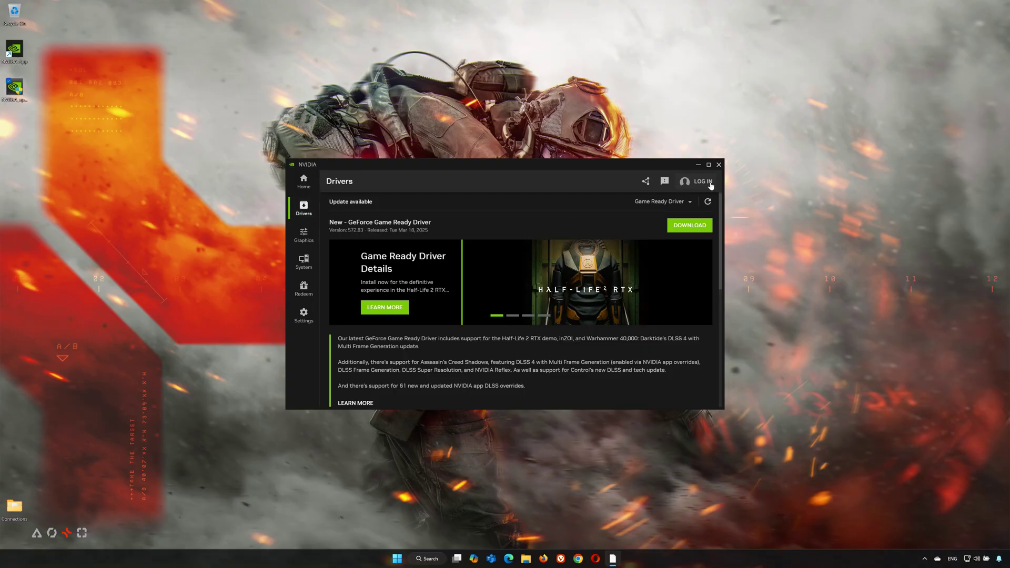
click(709, 201)
click(691, 231)
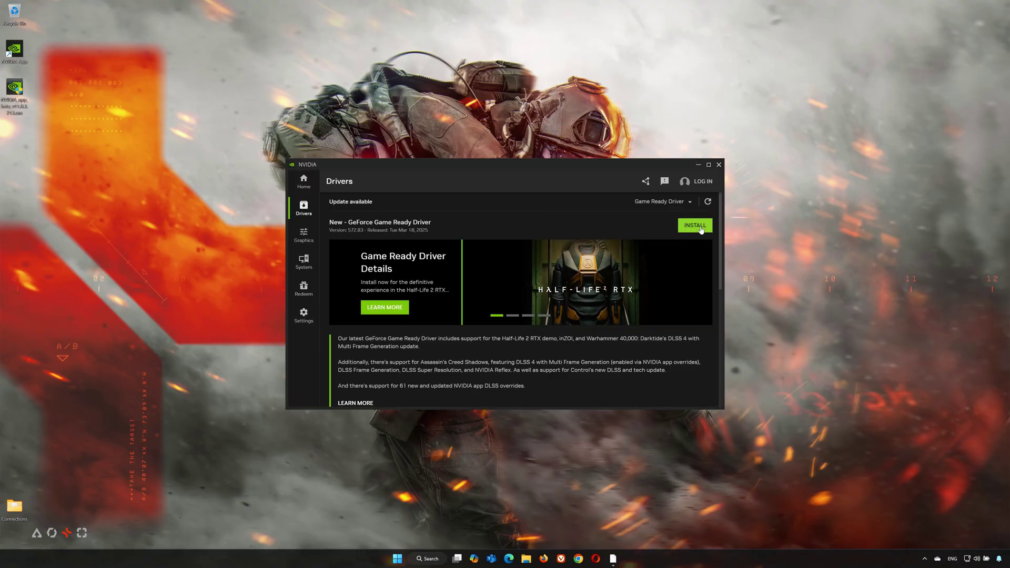
Install Game Ready Driver 572.83 with the Express installation, approving the admin prompt.
click(695, 226)
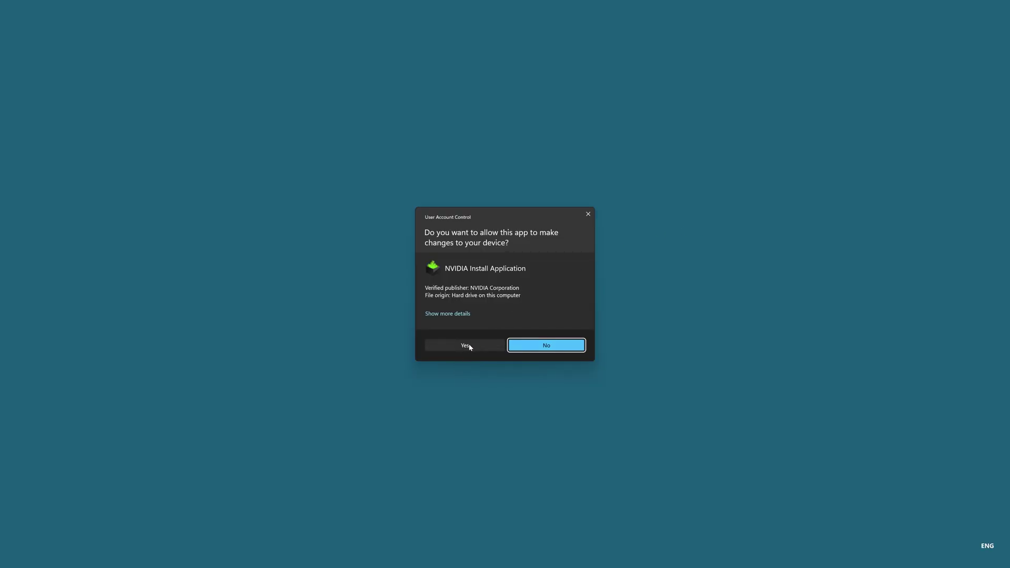
click(465, 346)
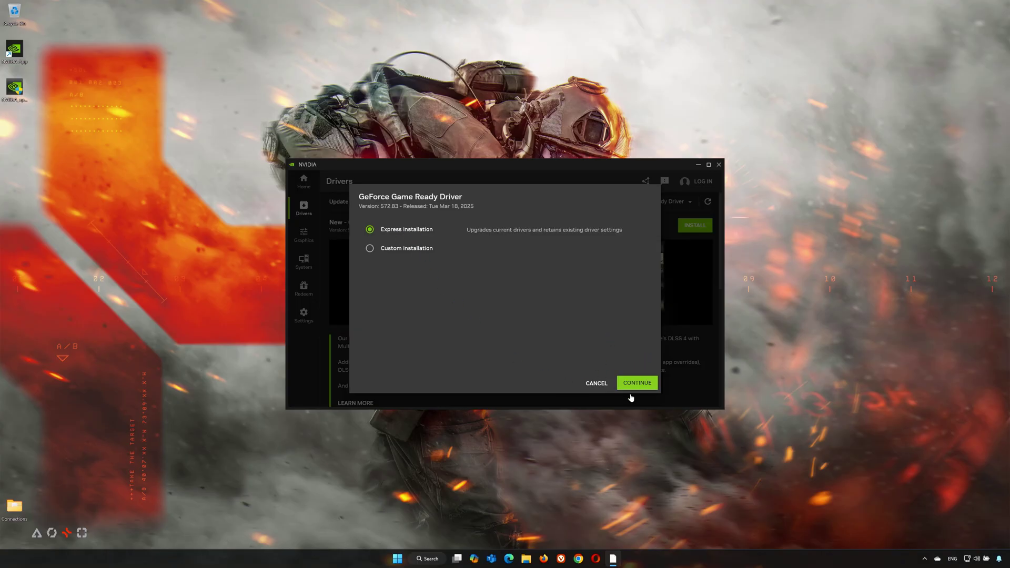
click(650, 386)
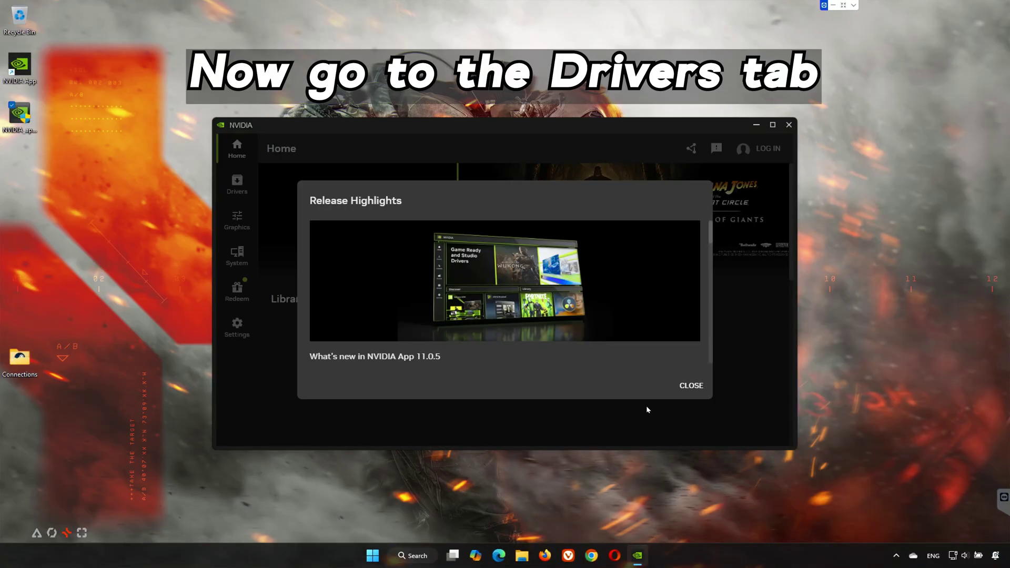
Refresh drivers and express-install Game Ready Driver 581.15, then dismiss the finished summary.
click(690, 385)
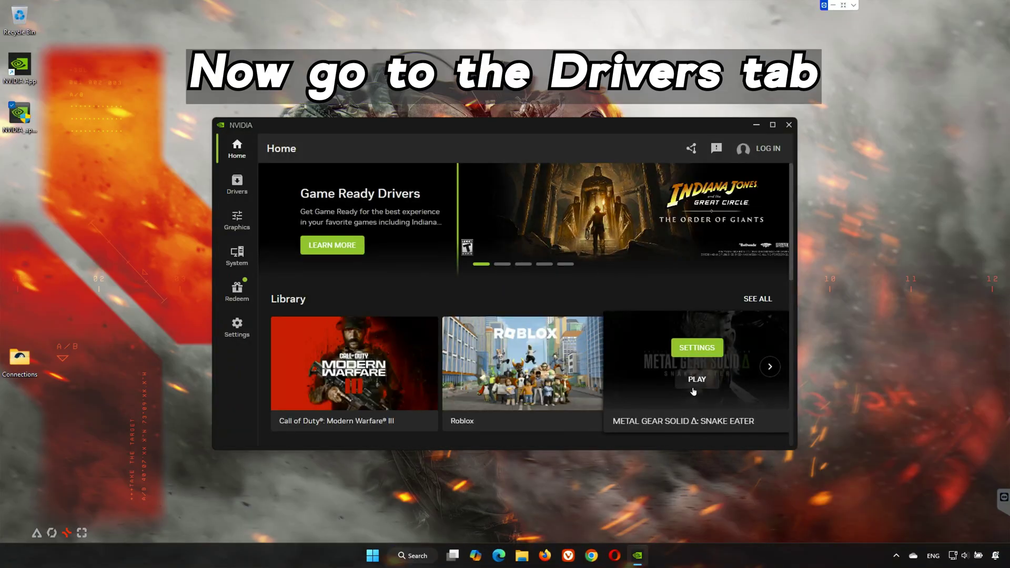
click(235, 185)
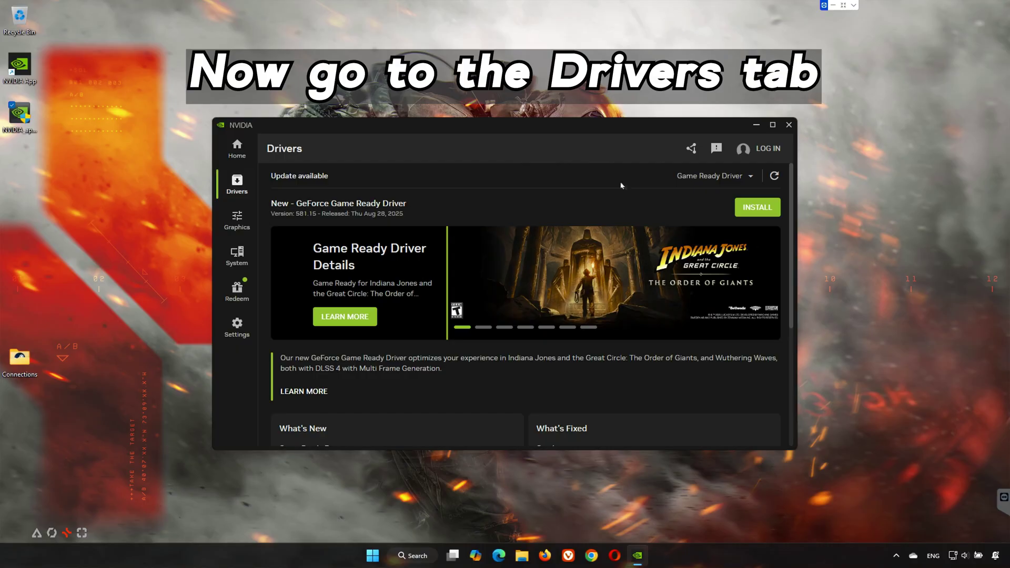
click(775, 177)
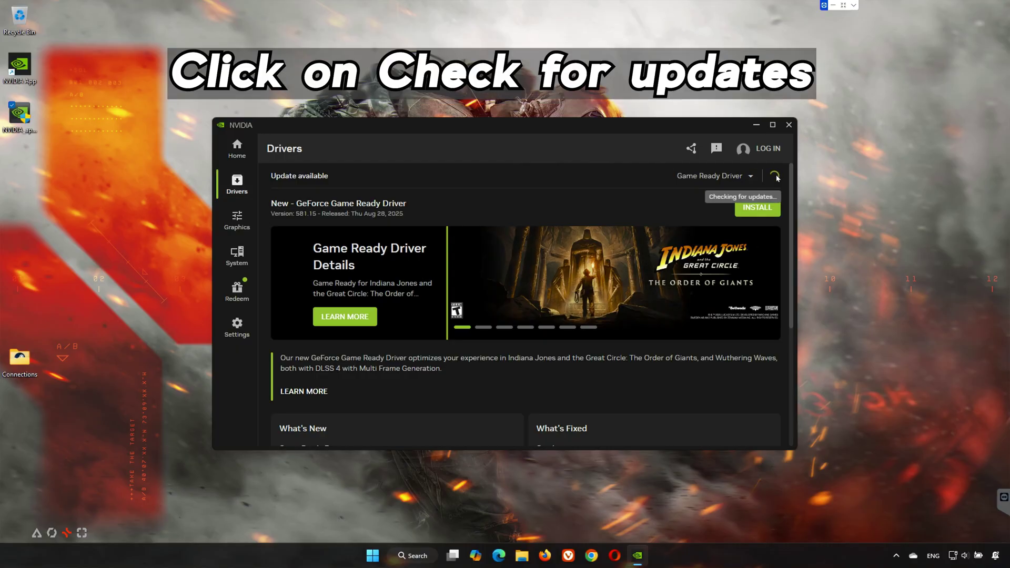
click(757, 208)
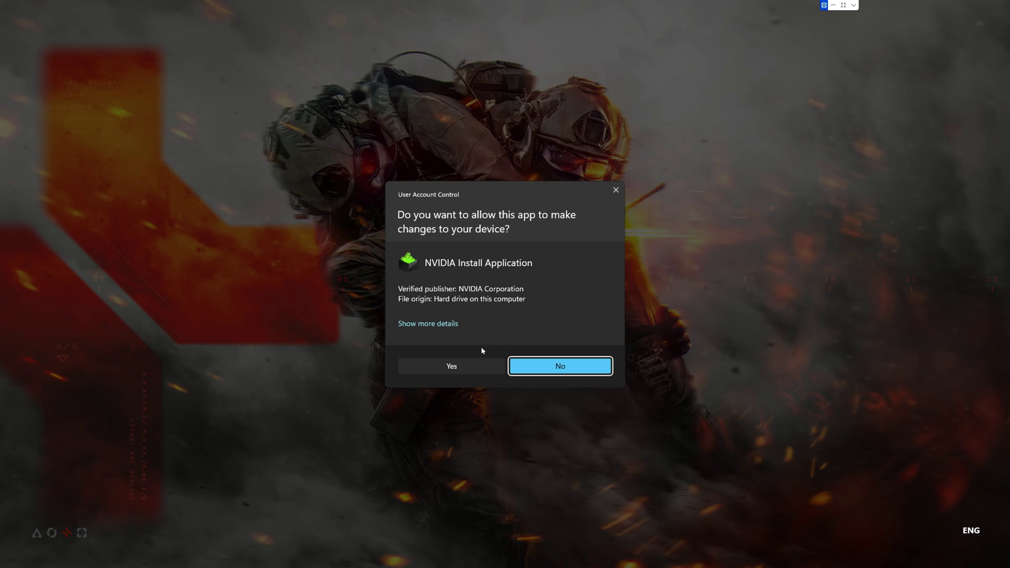
click(456, 367)
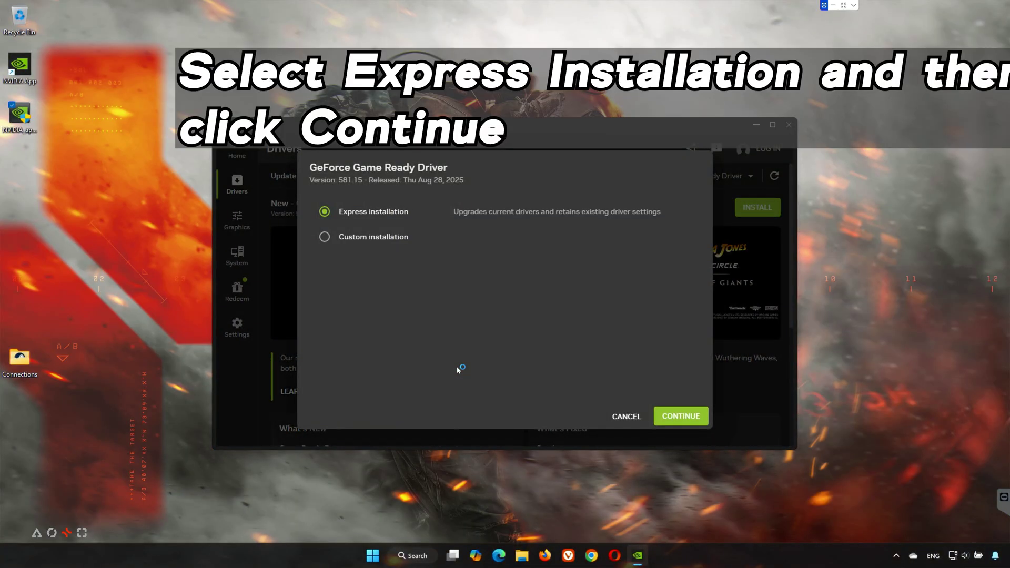
click(695, 417)
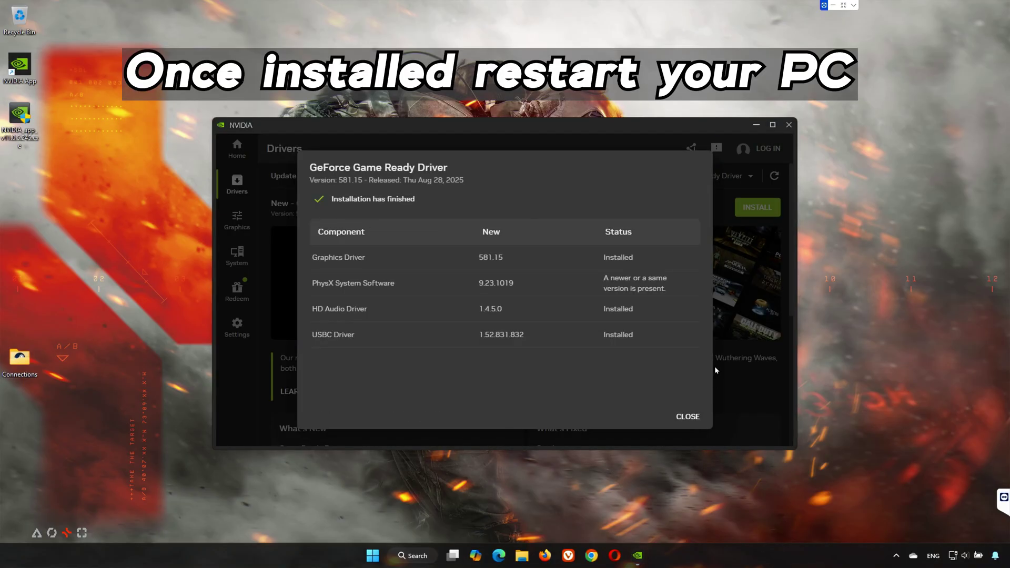
click(692, 414)
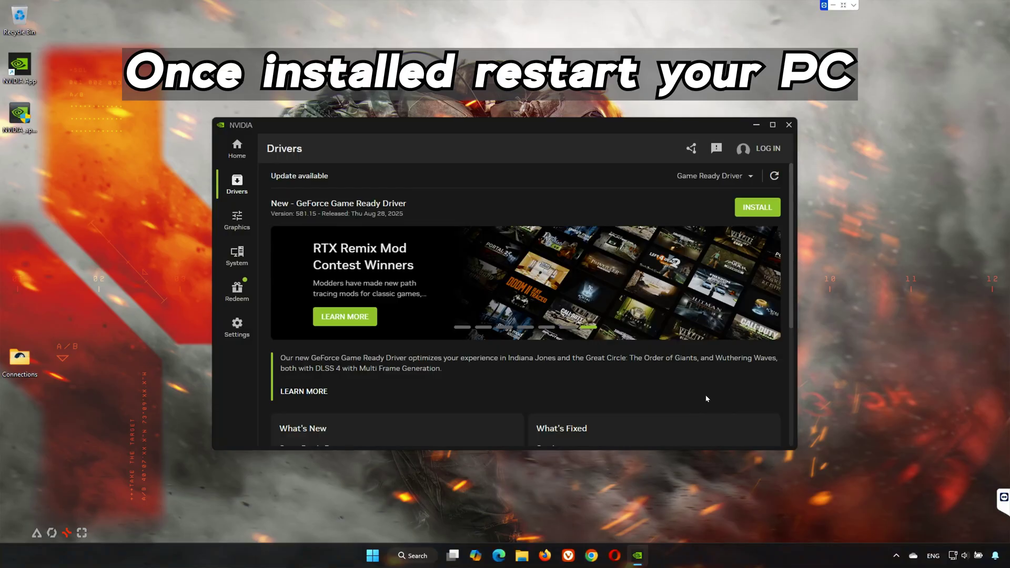
Close NVIDIA App and launch Firefox.
click(789, 126)
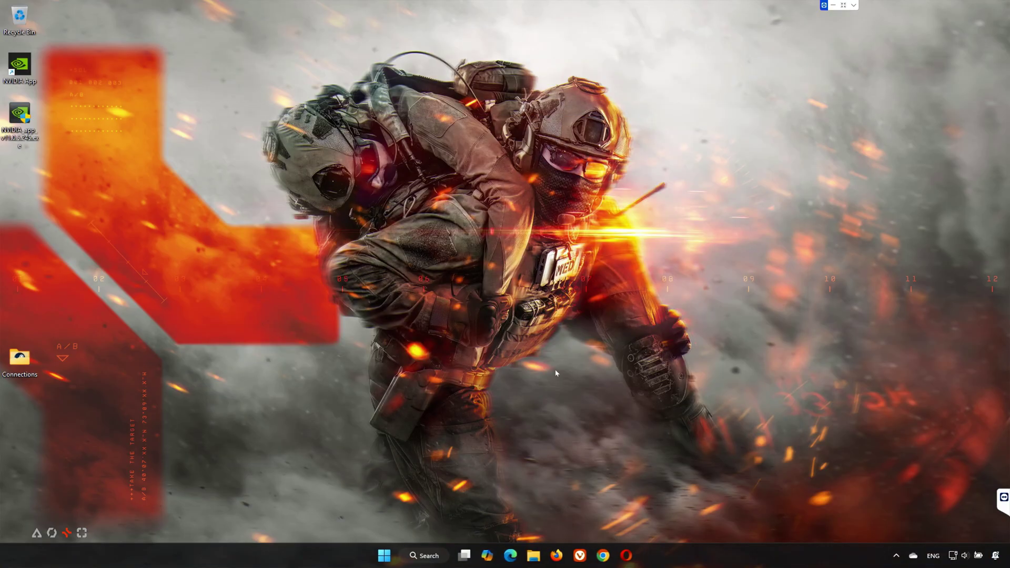
click(385, 556)
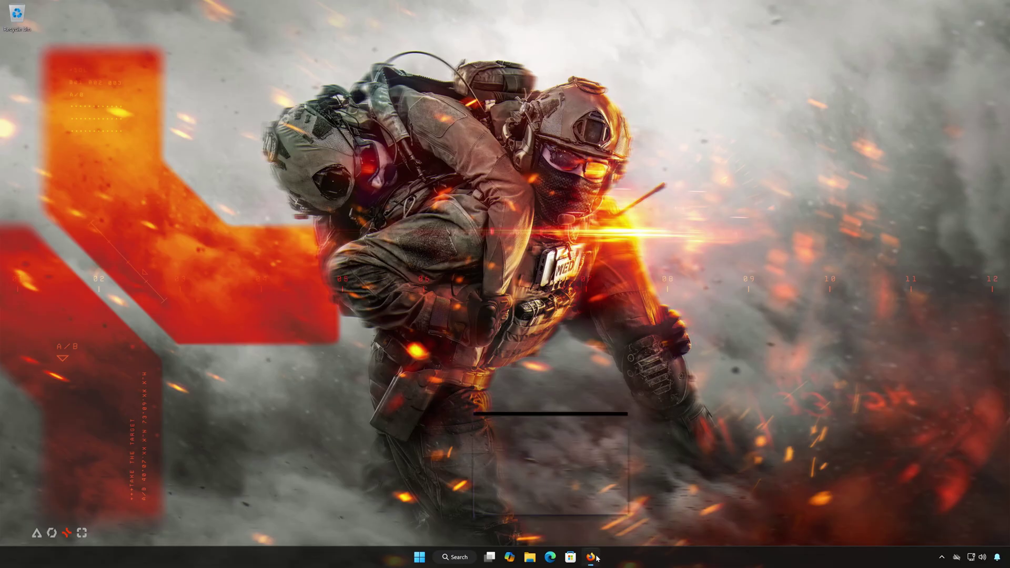
click(595, 558)
Paste the DirectX SDK link, download the 572 MB DXSDK_Jun10.exe, then close Firefox.
right_click(463, 140)
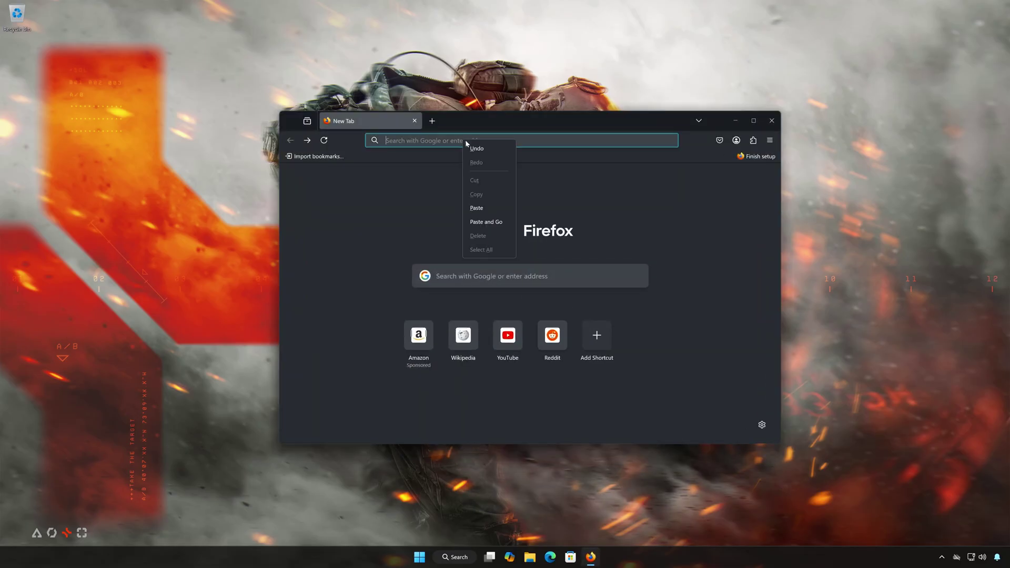
click(489, 221)
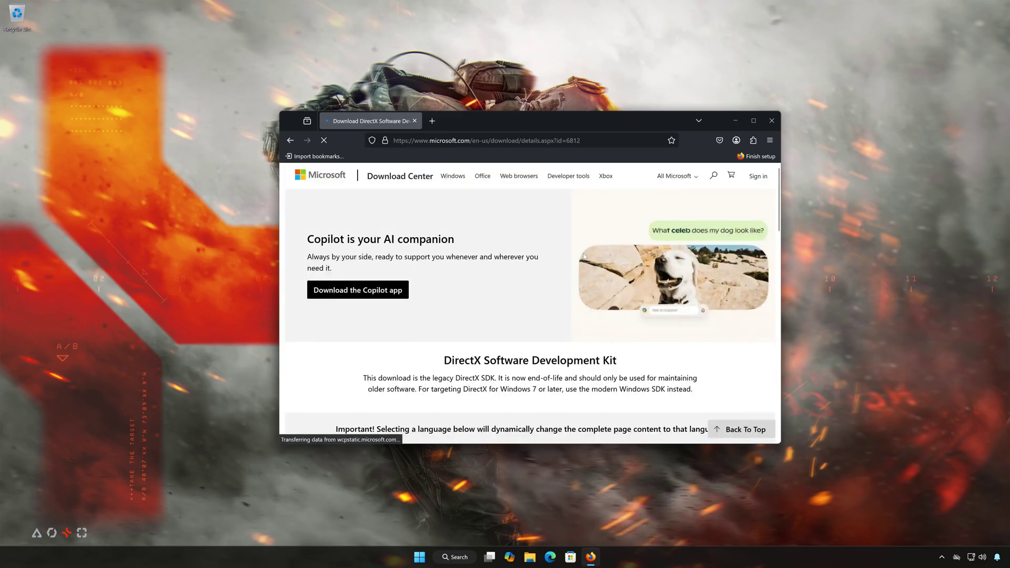
scroll(579, 270, down, 2)
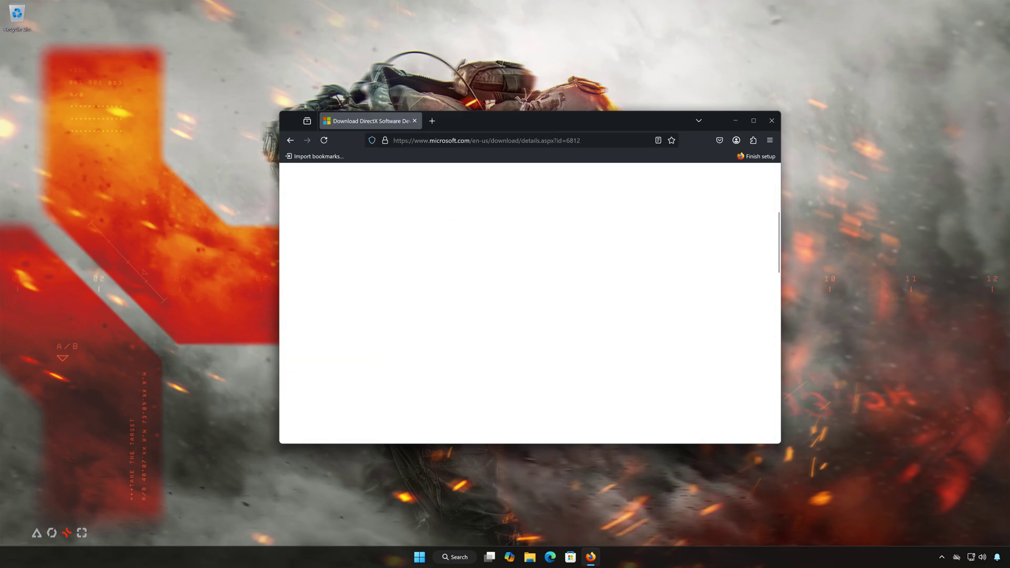
scroll(601, 380, down, 2)
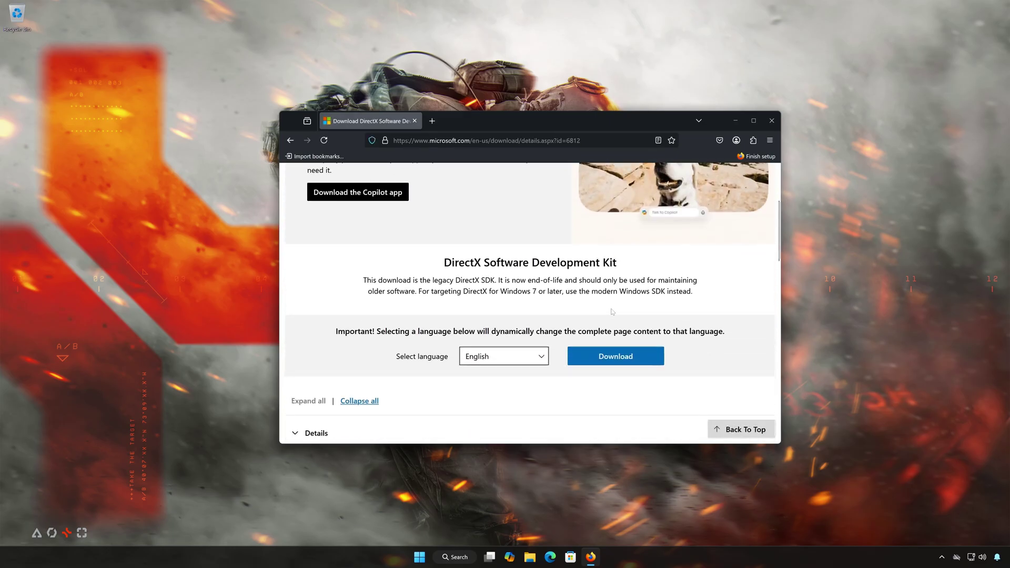
click(624, 363)
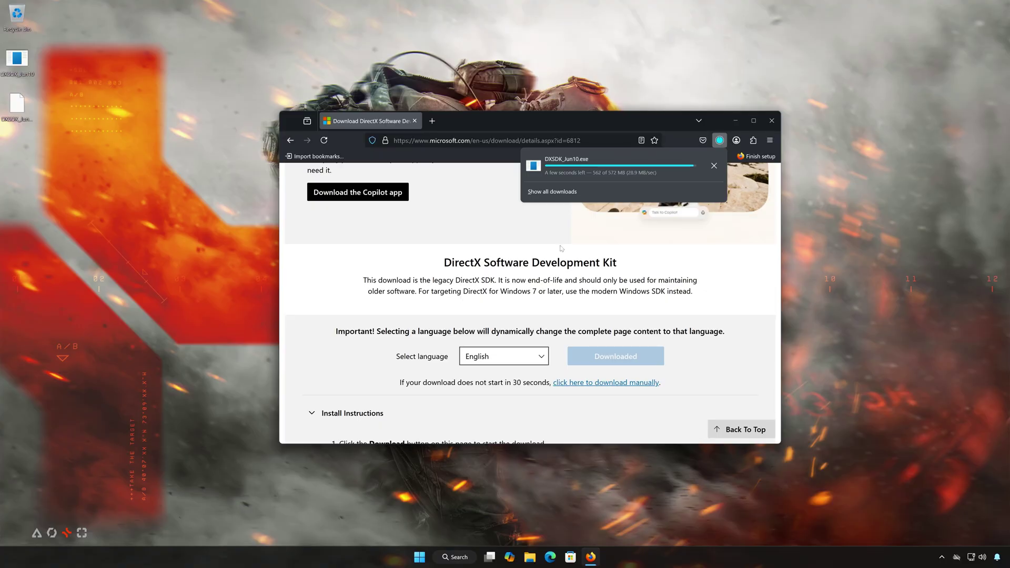
click(770, 122)
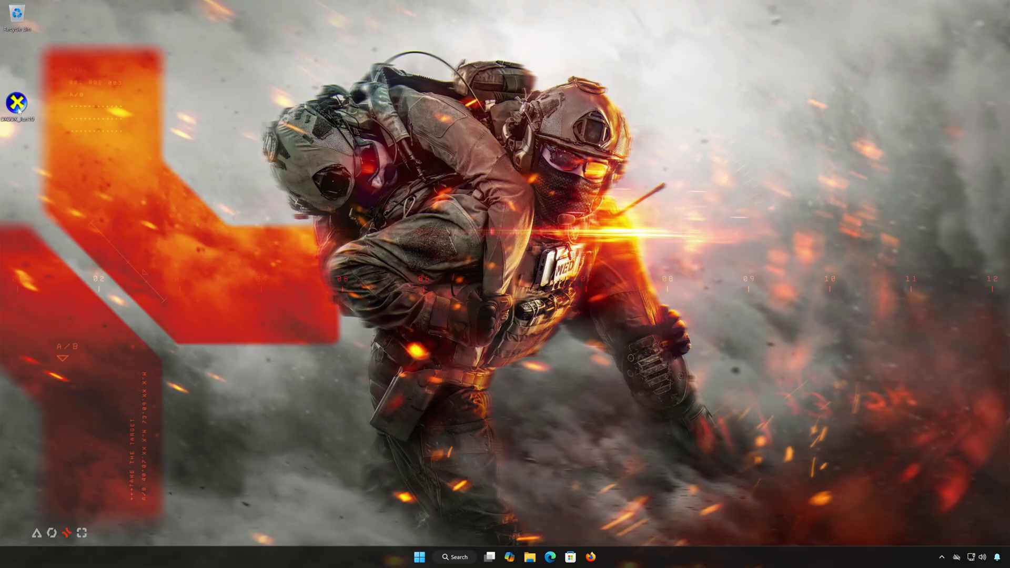
Launch DXSDK_Jun10 with admin approval and accept the DirectX SDK license agreement.
mouse_move(19, 110)
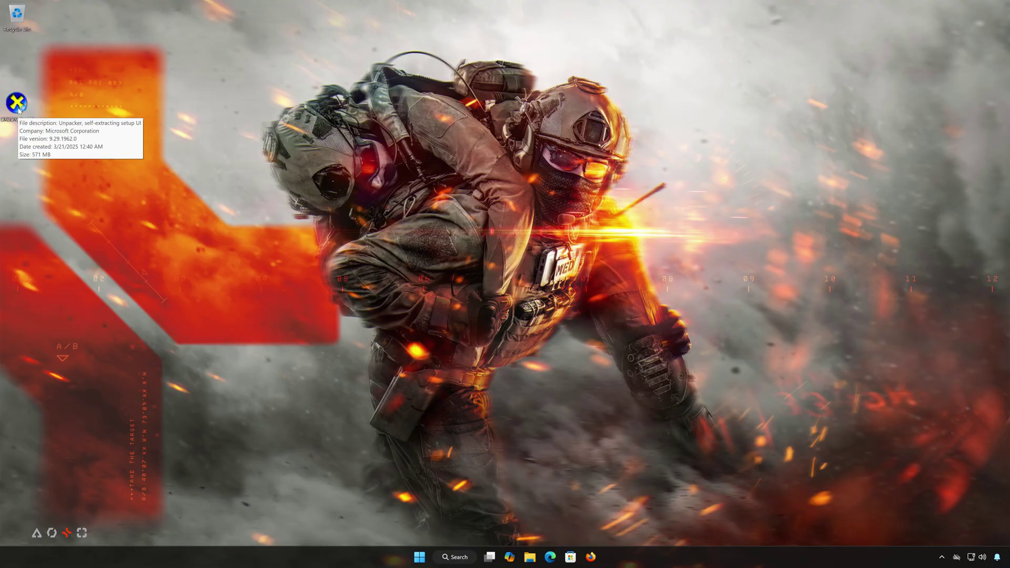
double_click(17, 105)
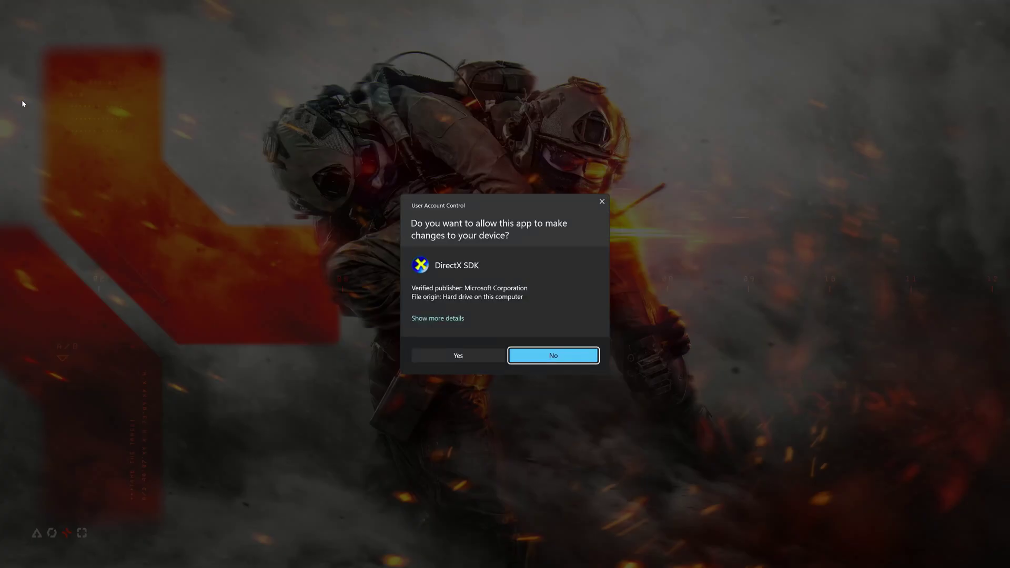
click(457, 356)
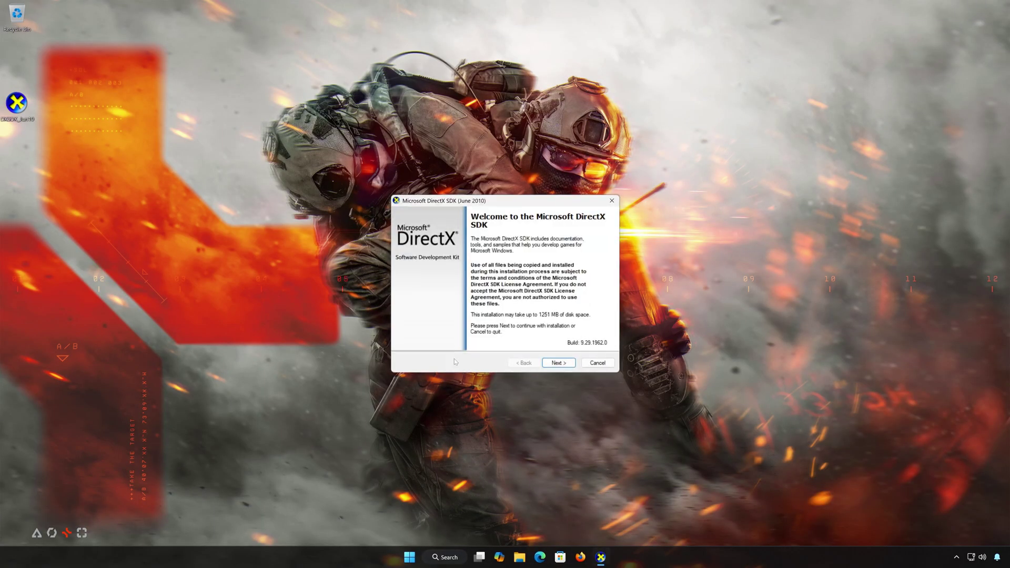
click(560, 364)
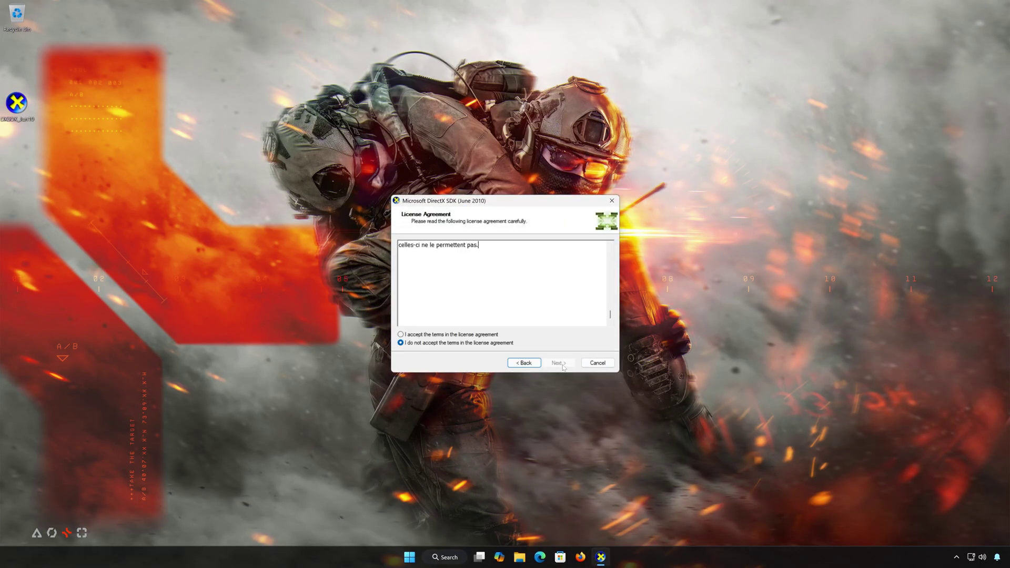
click(403, 336)
click(572, 363)
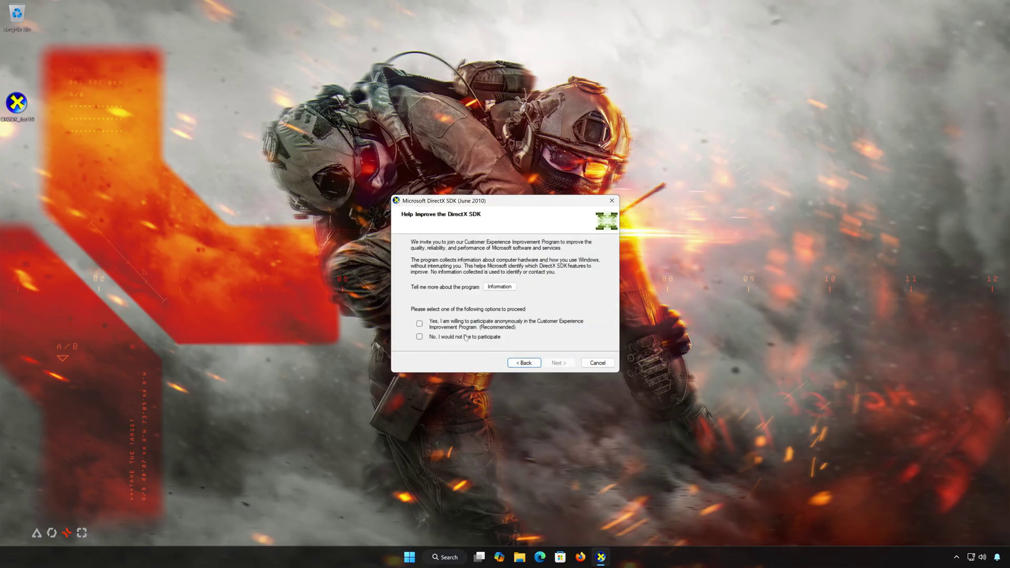
Decline CEIP, install with default folder and components, finish, then bring up restart options.
click(421, 337)
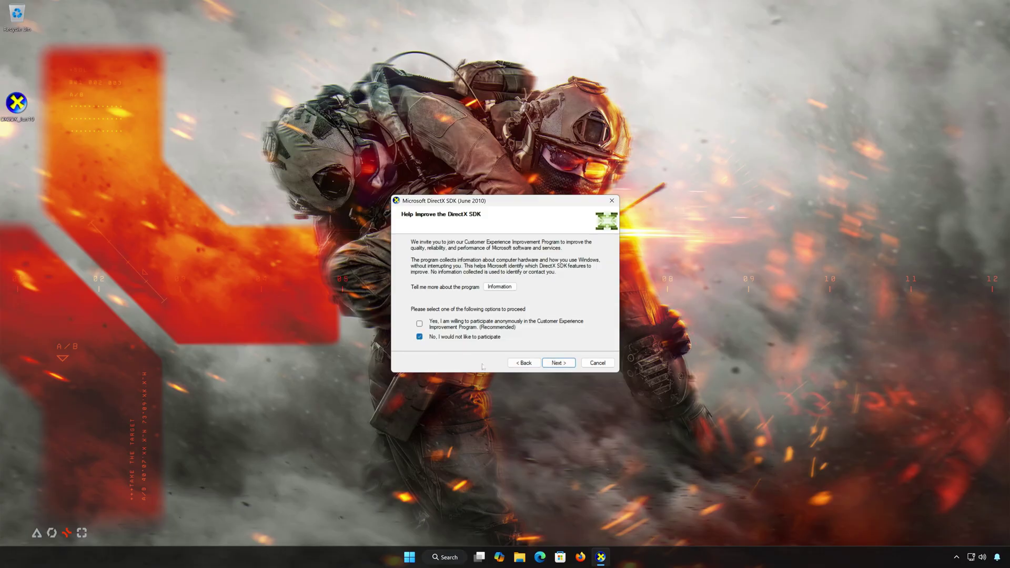
click(558, 362)
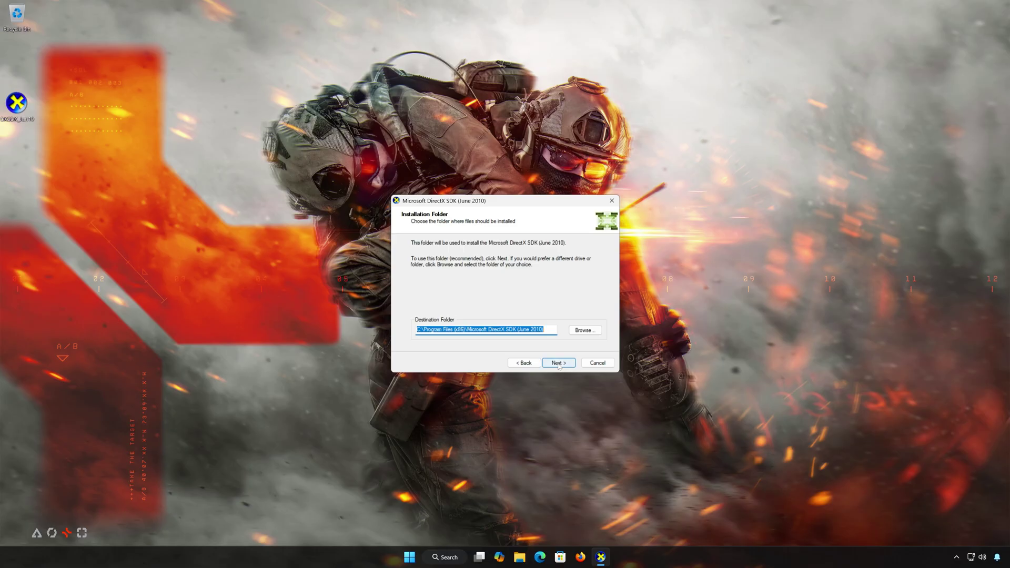
click(557, 363)
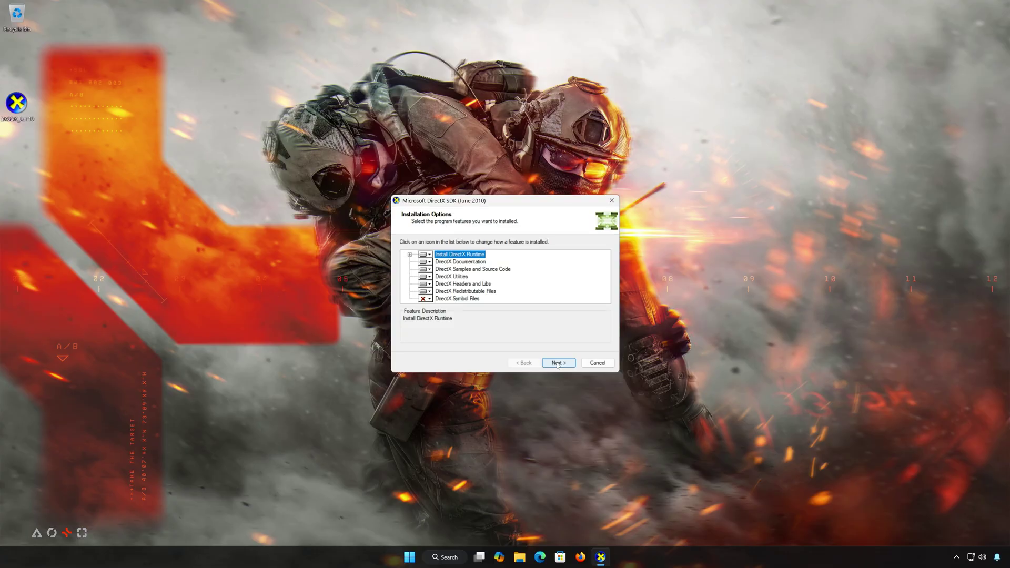
click(558, 363)
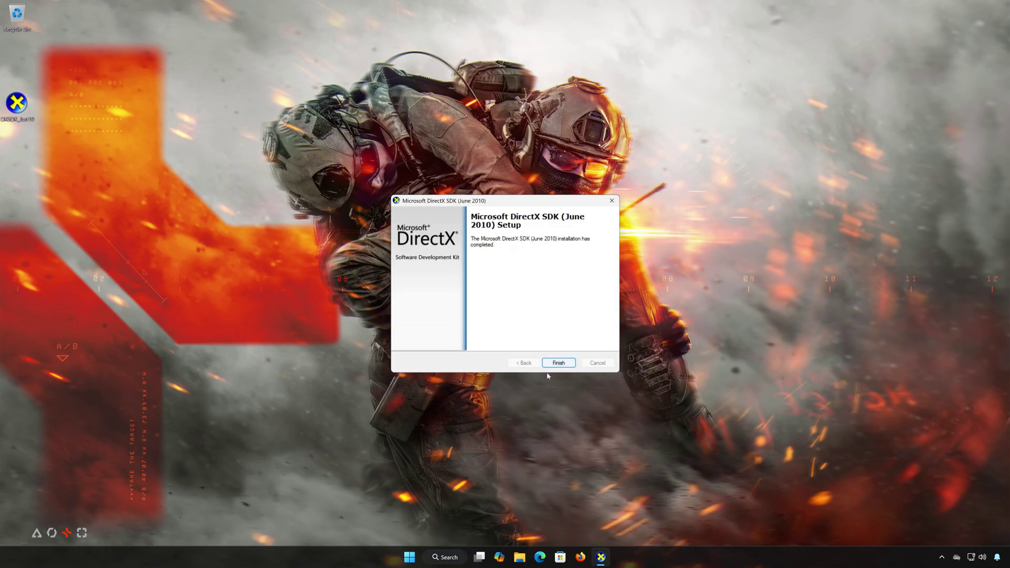
click(558, 366)
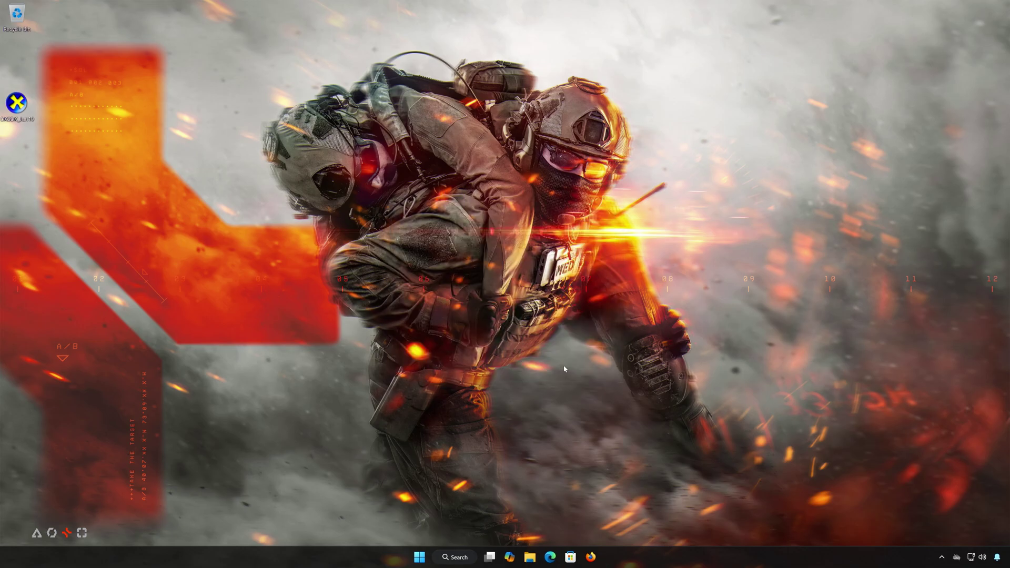
click(419, 557)
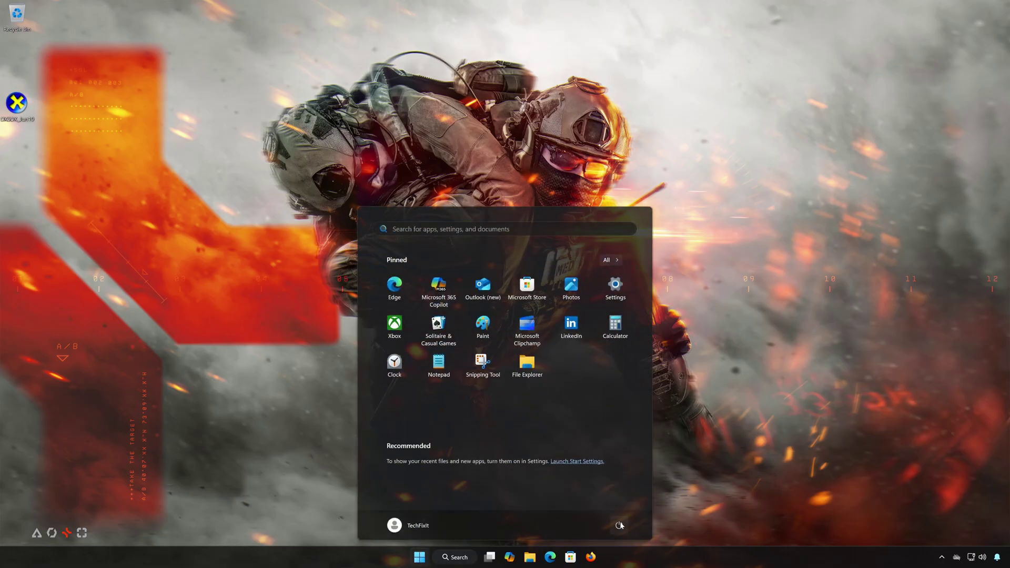